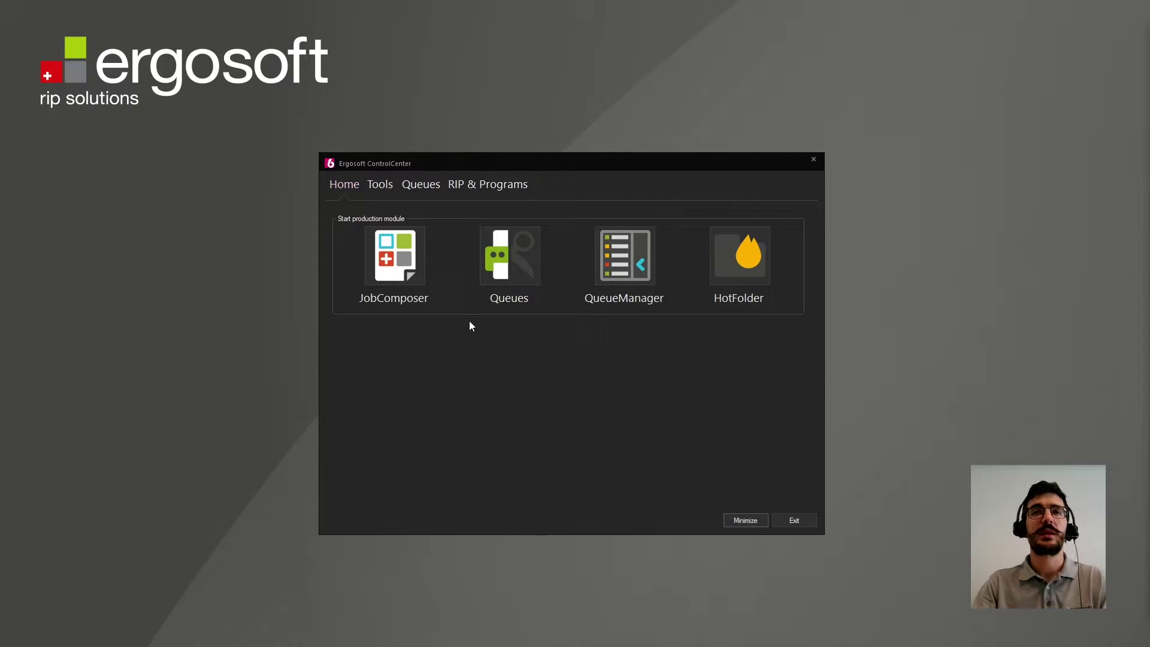
Launch the job layout module and fit the empty Job1 page into view.
click(394, 262)
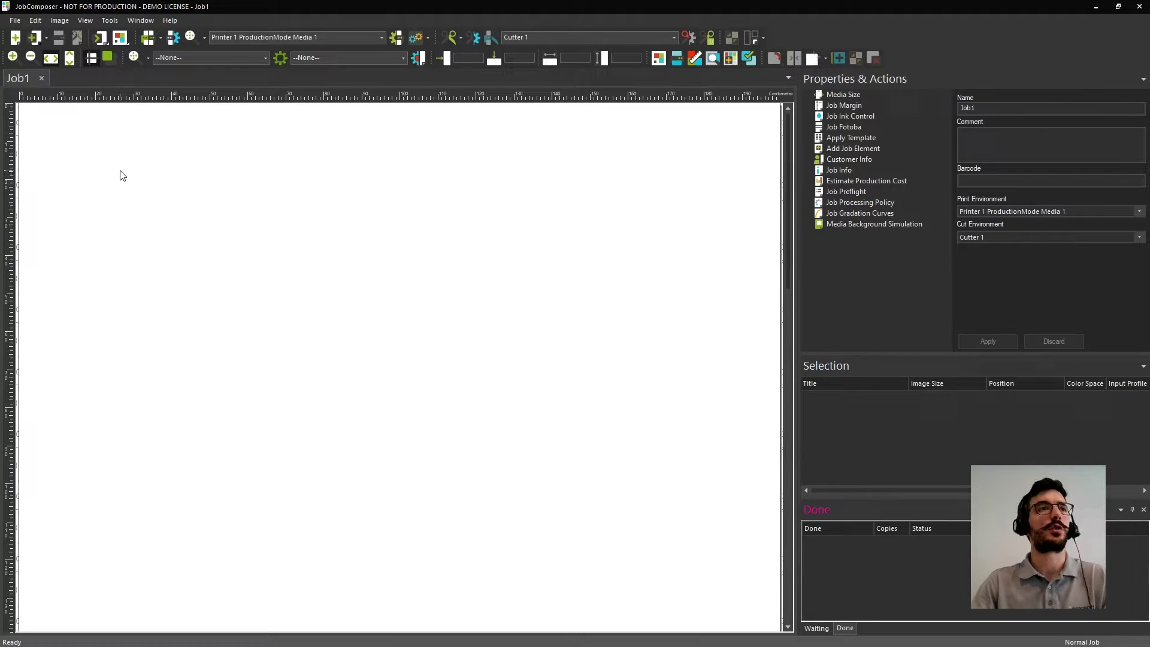
click(70, 58)
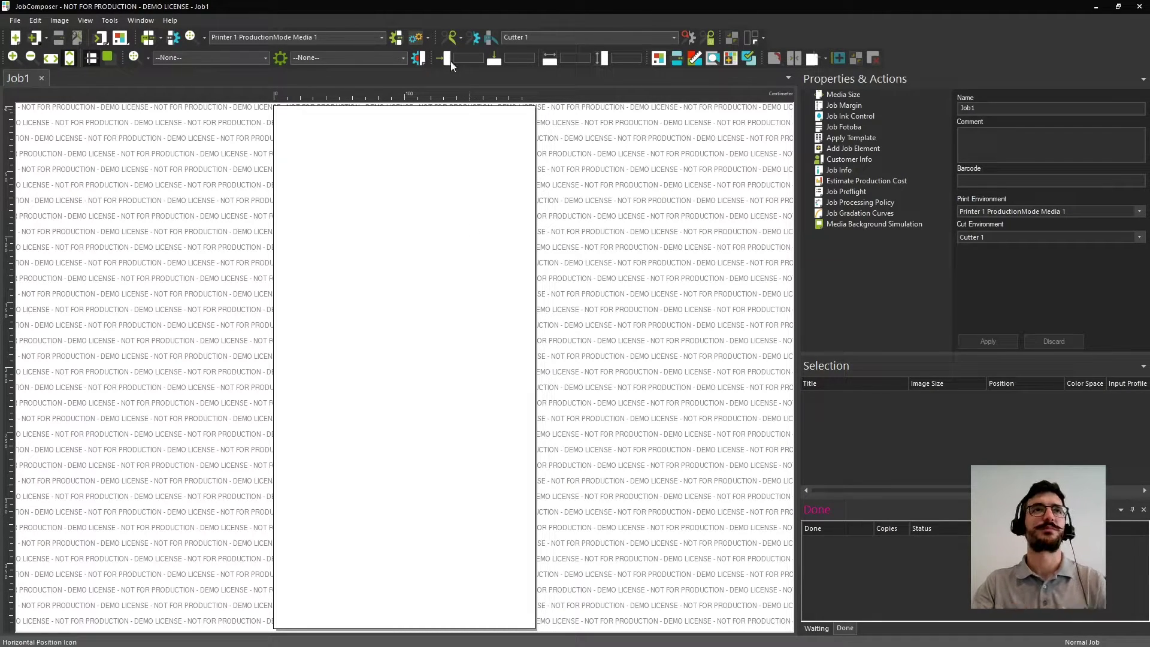
click(369, 37)
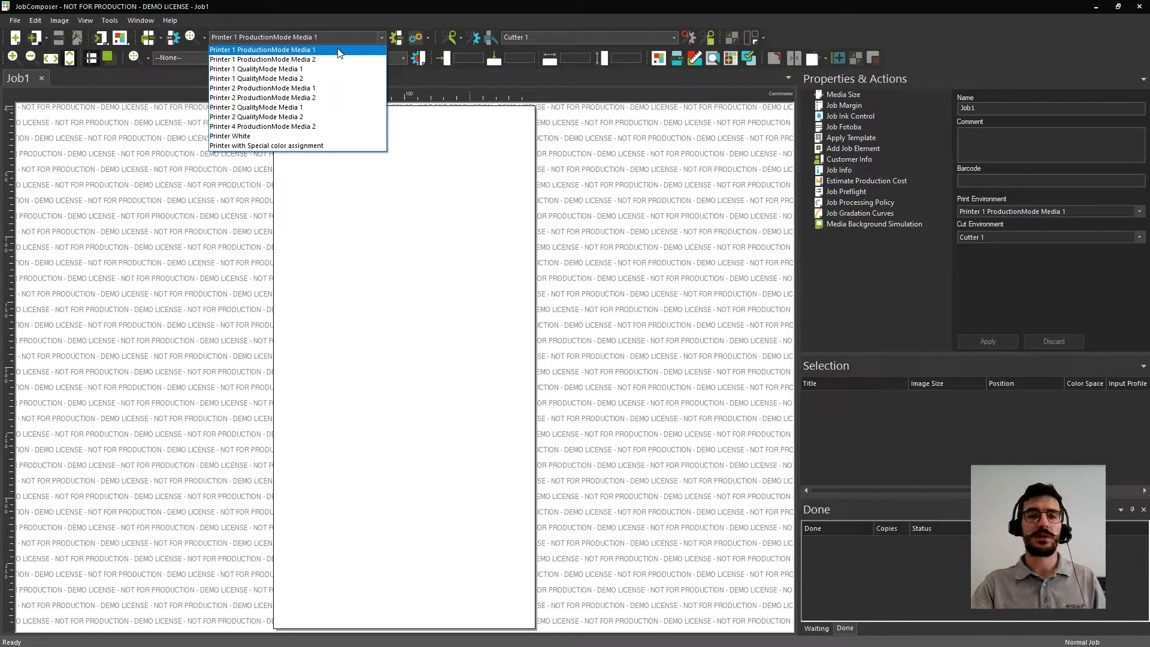
click(339, 51)
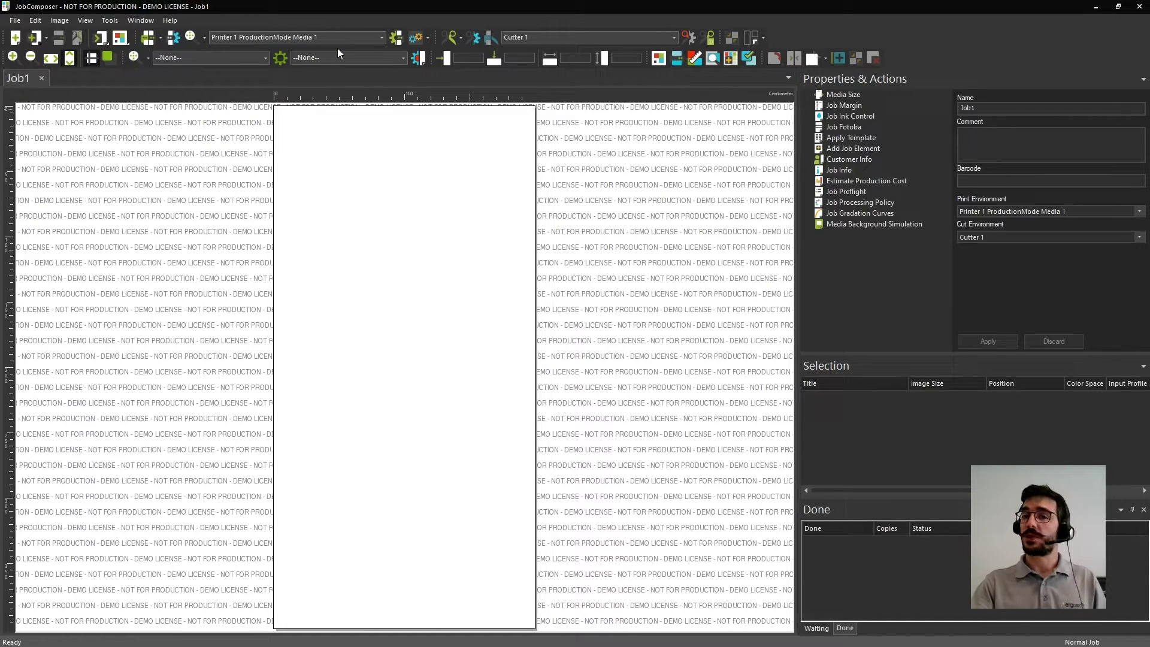
click(514, 34)
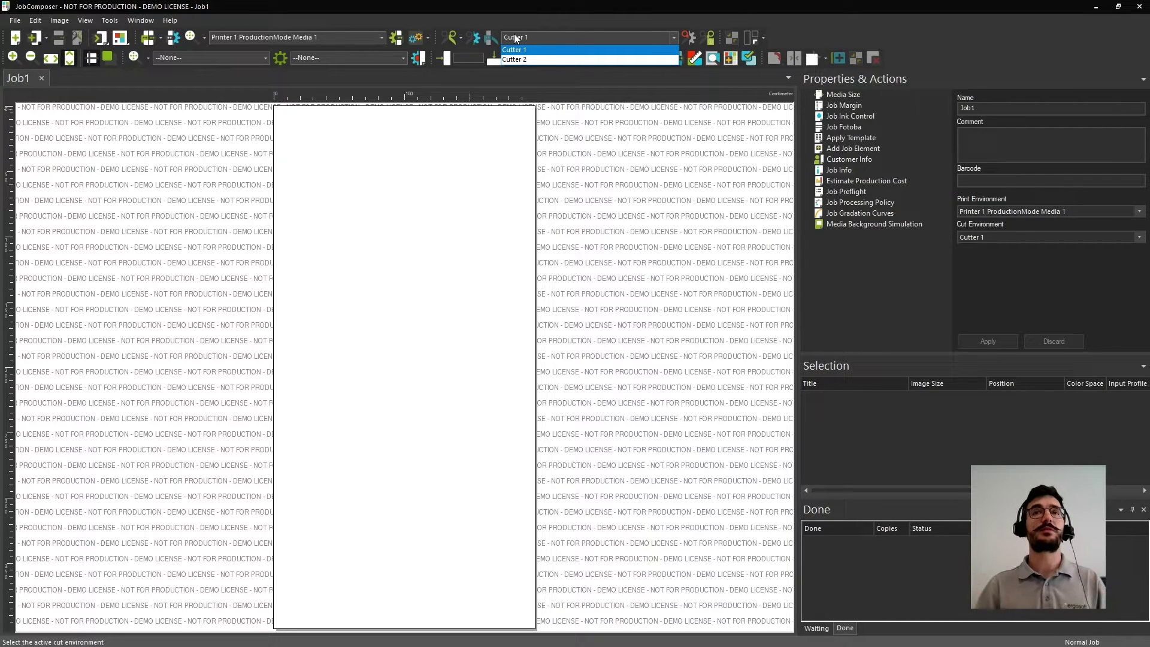
click(515, 37)
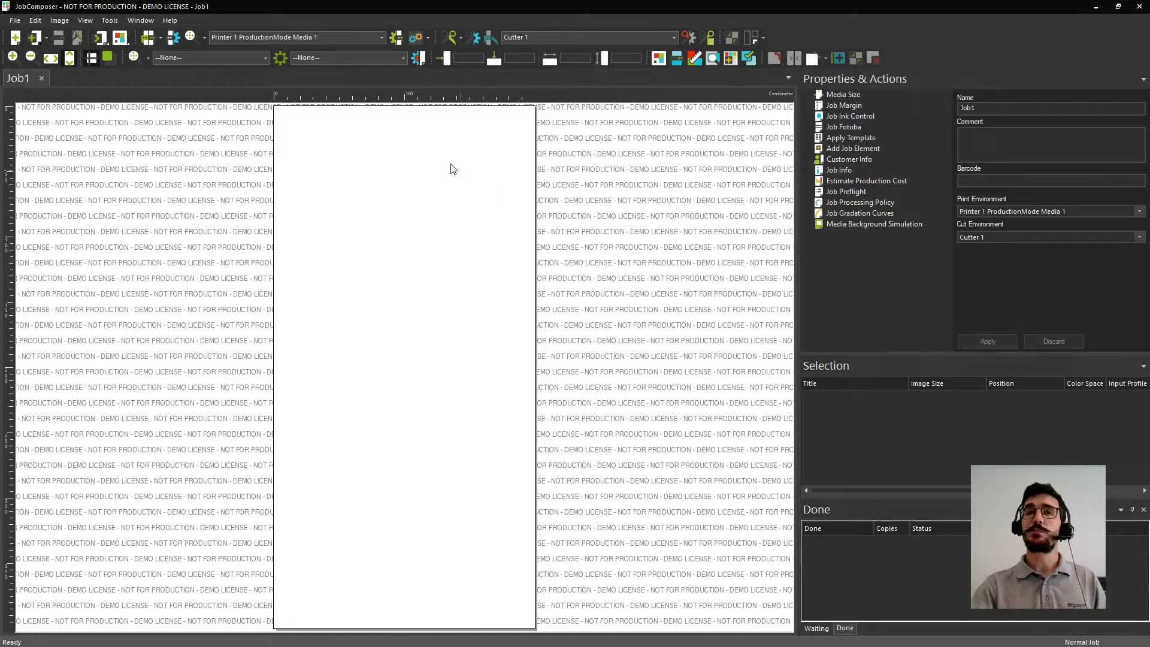
Import esr_bodypaint_p_f.tif from the Images folder, placing it at 1.51 x 1.51 cm.
right_click(424, 146)
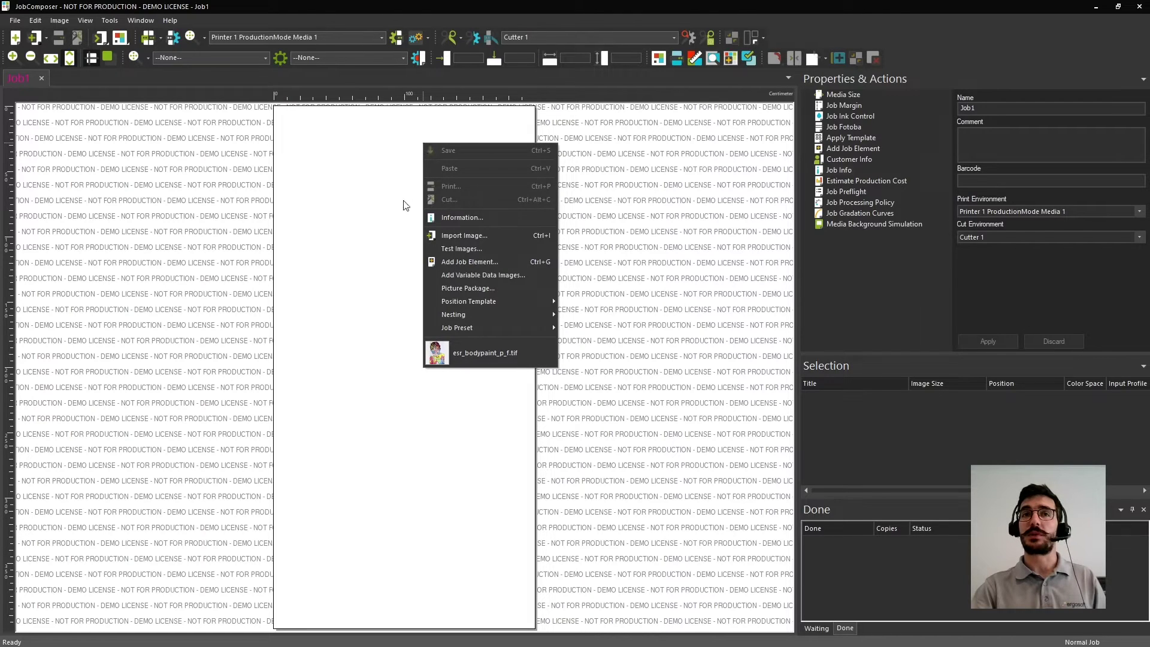
click(500, 235)
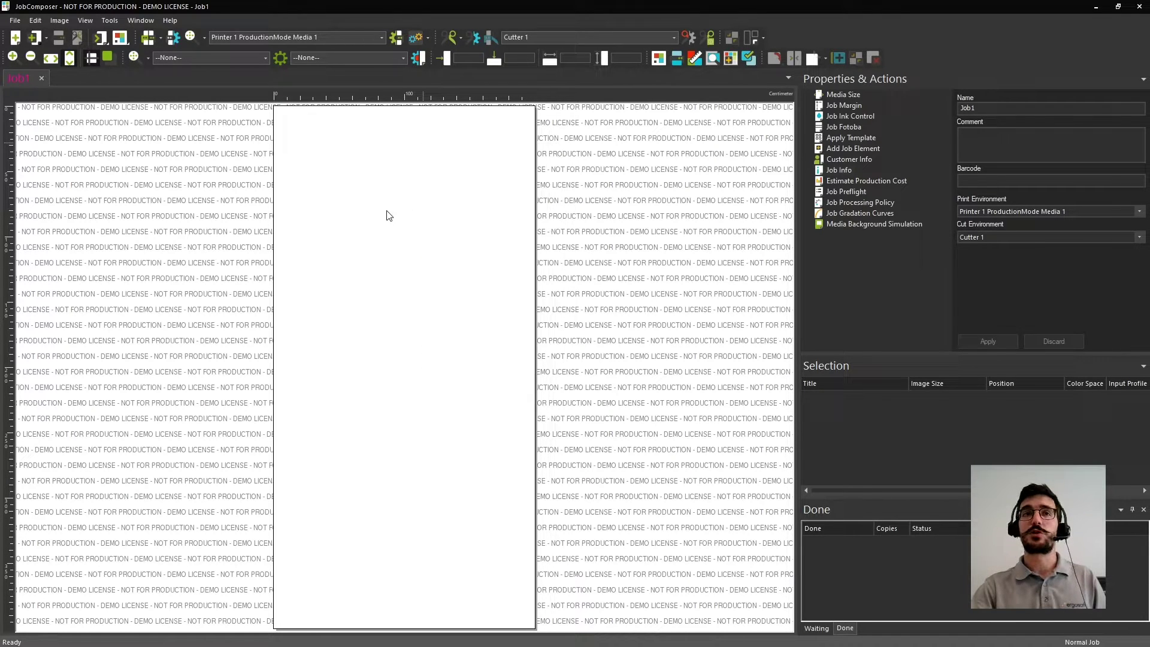
click(36, 39)
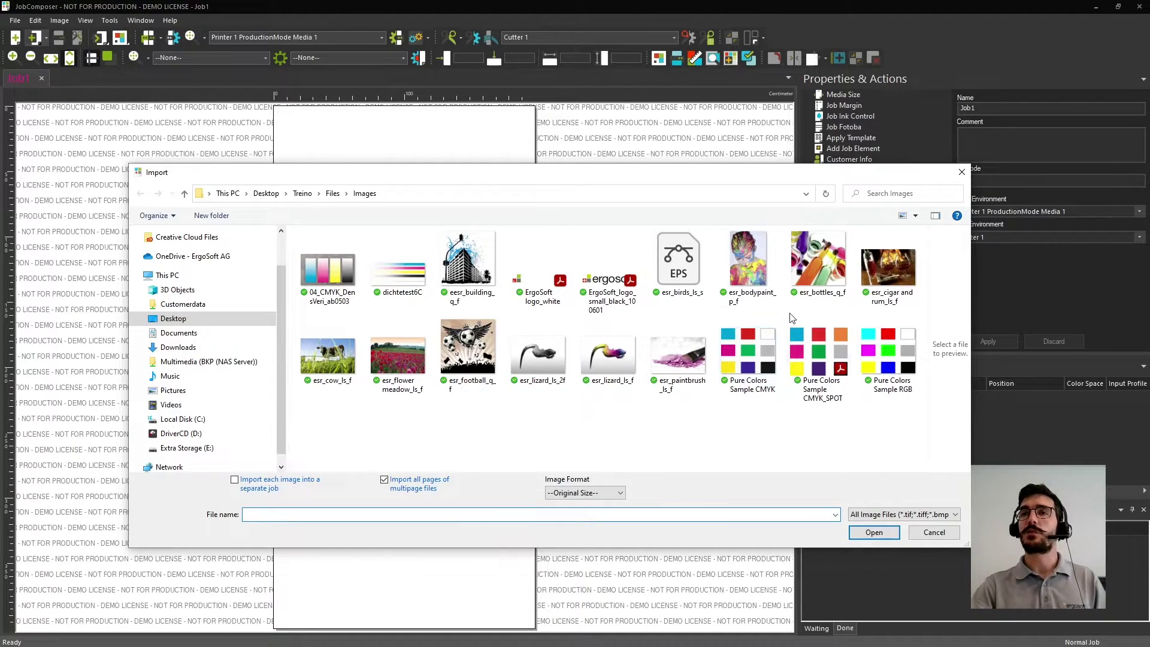
click(758, 254)
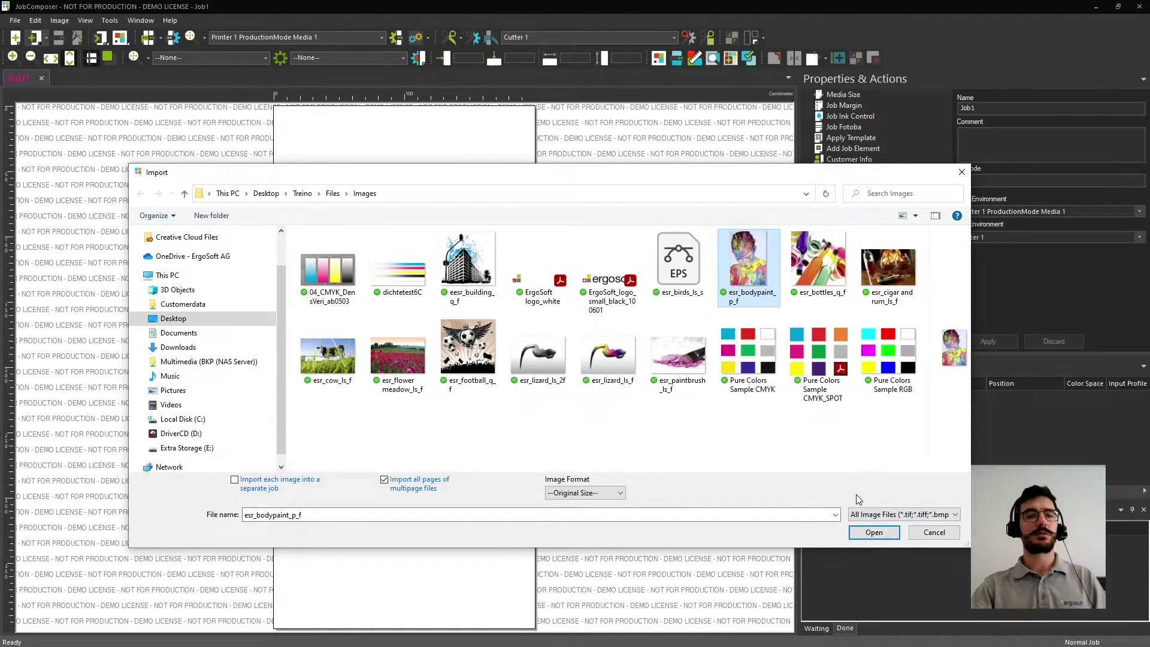
click(874, 515)
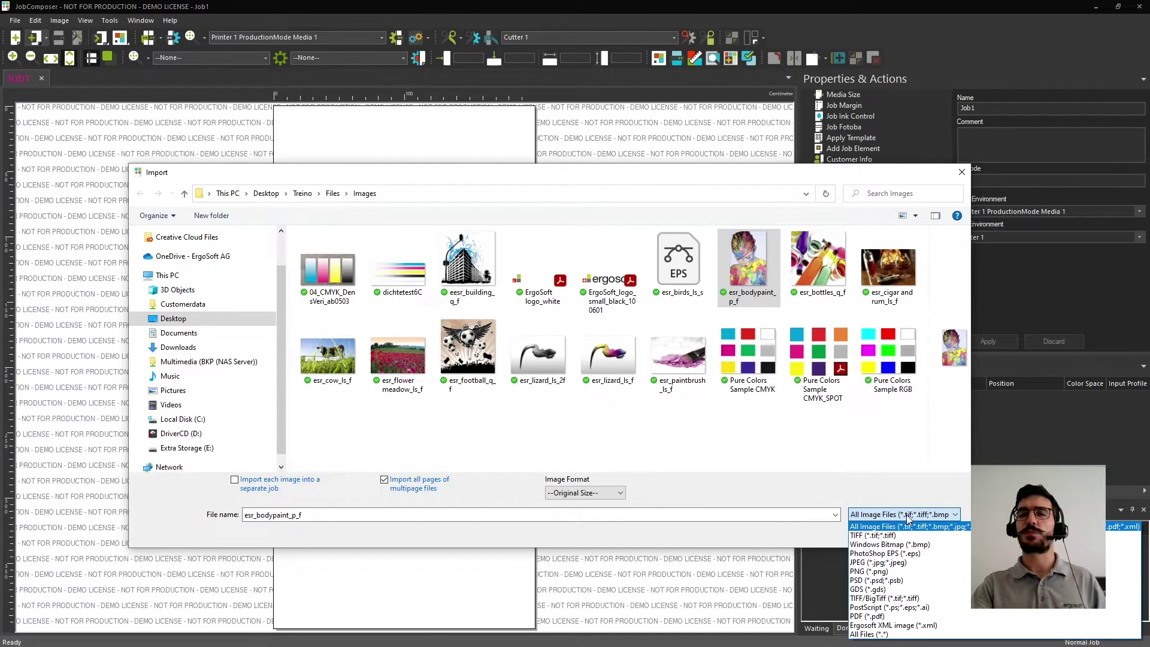
click(907, 520)
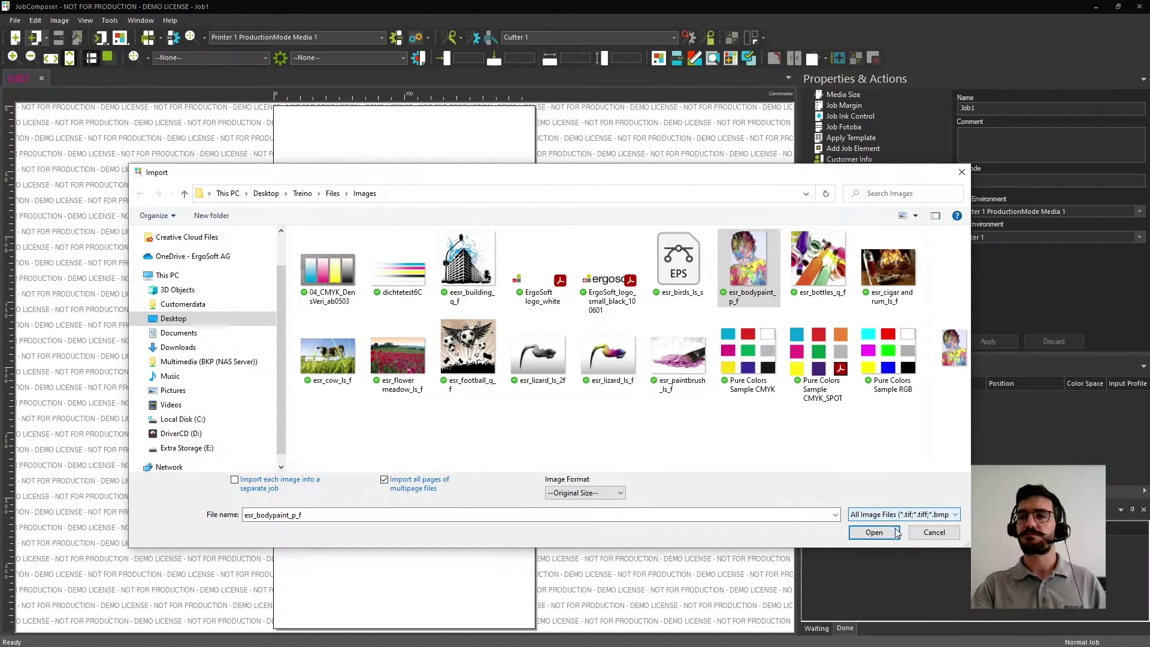
click(874, 533)
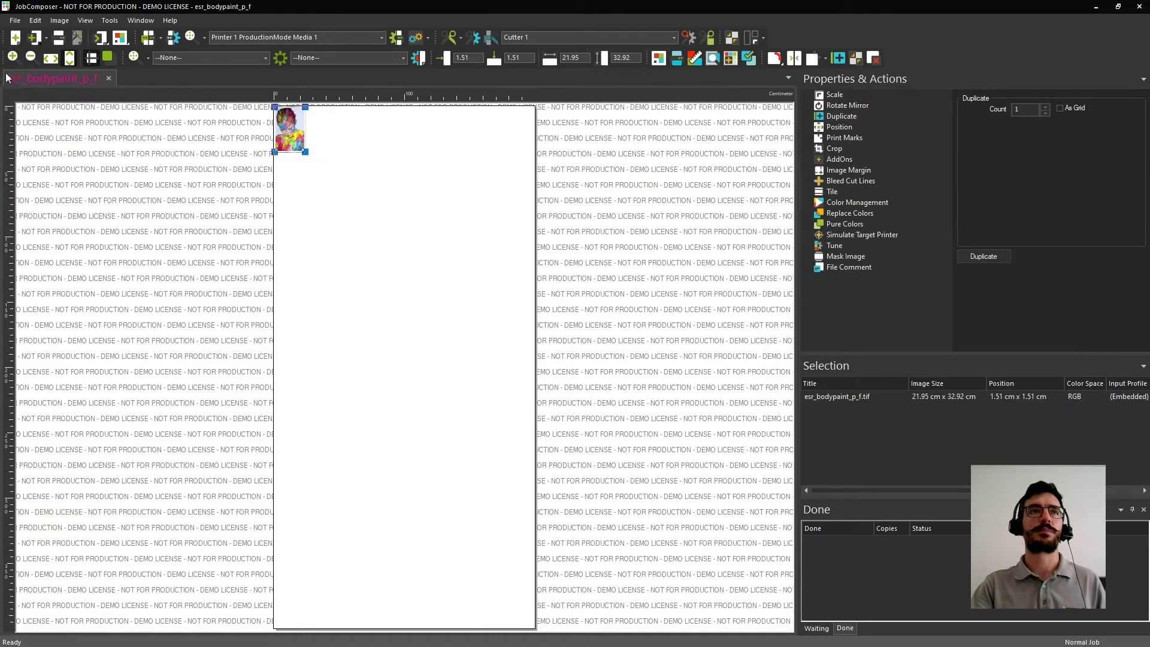
Zoom to the window width so the bodypaint photo fills the workspace.
click(50, 59)
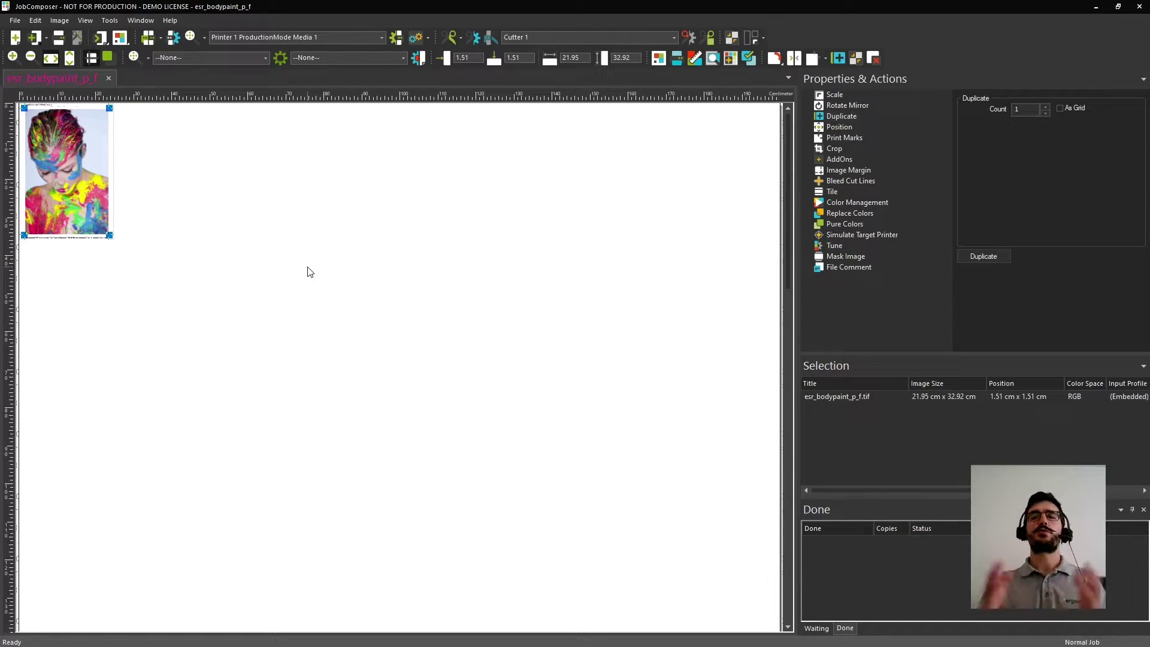
mouse_move(88, 170)
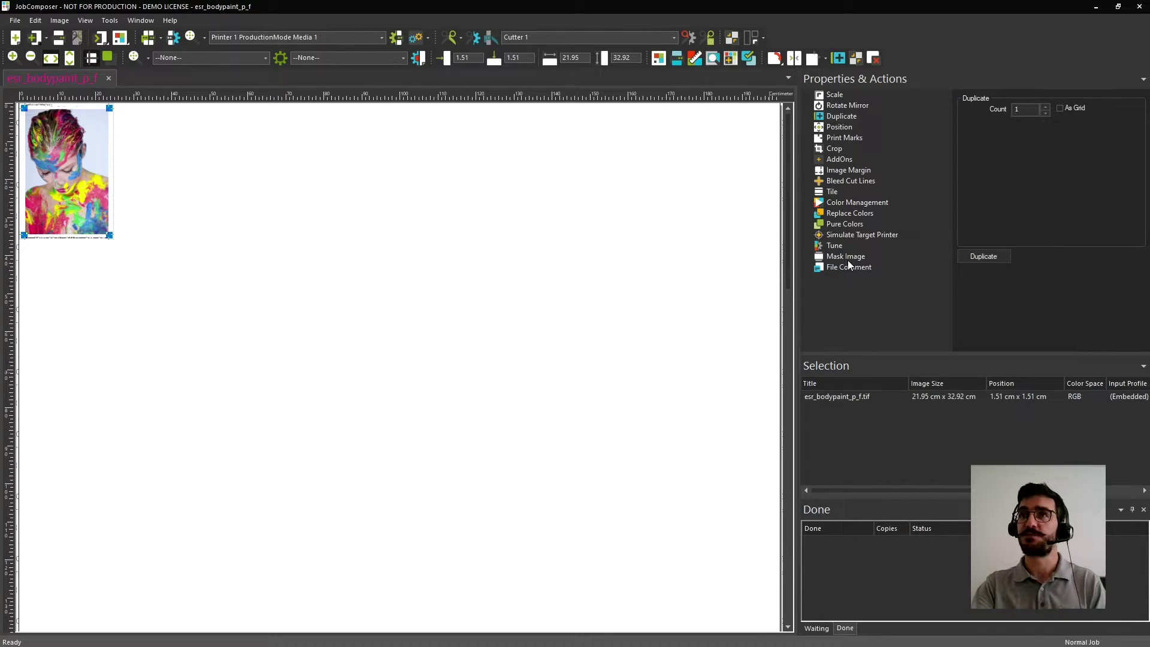
Try a Duplicate copy count of 7, then undo back to a single photo.
click(846, 116)
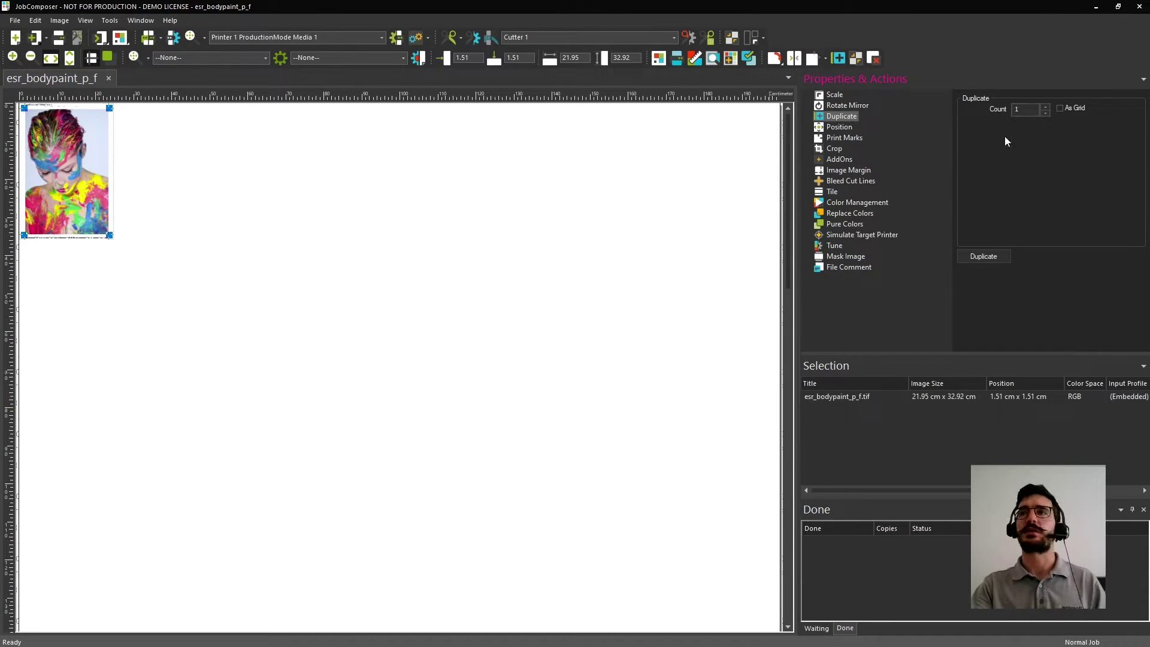
double_click(1027, 110)
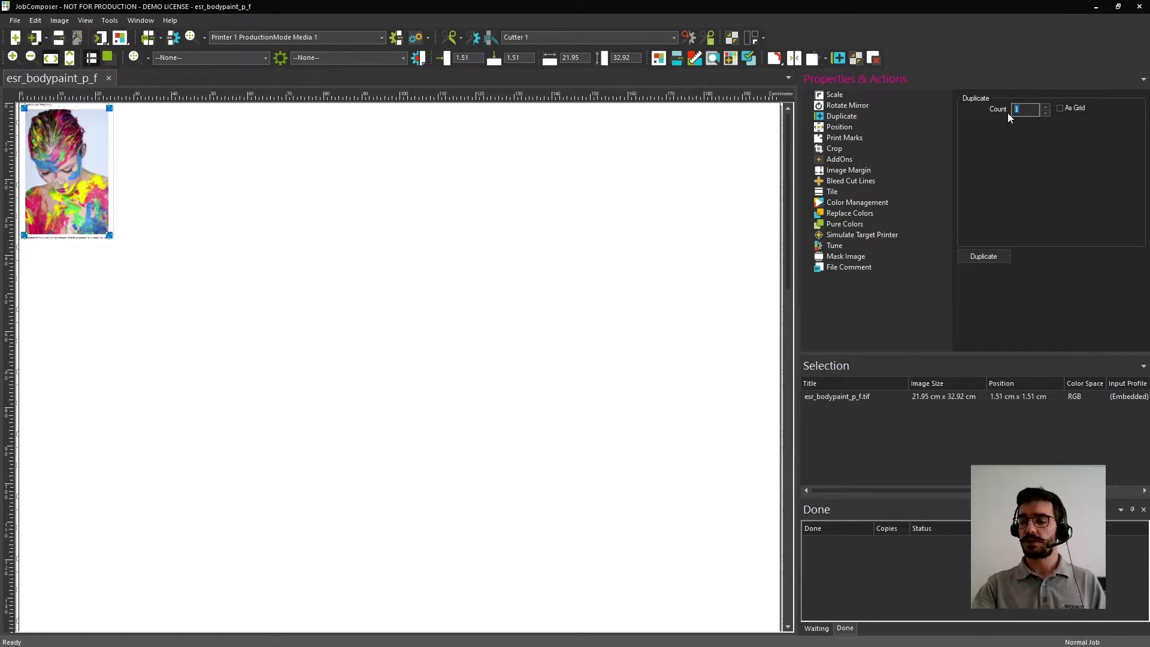
text(7)
key(Return)
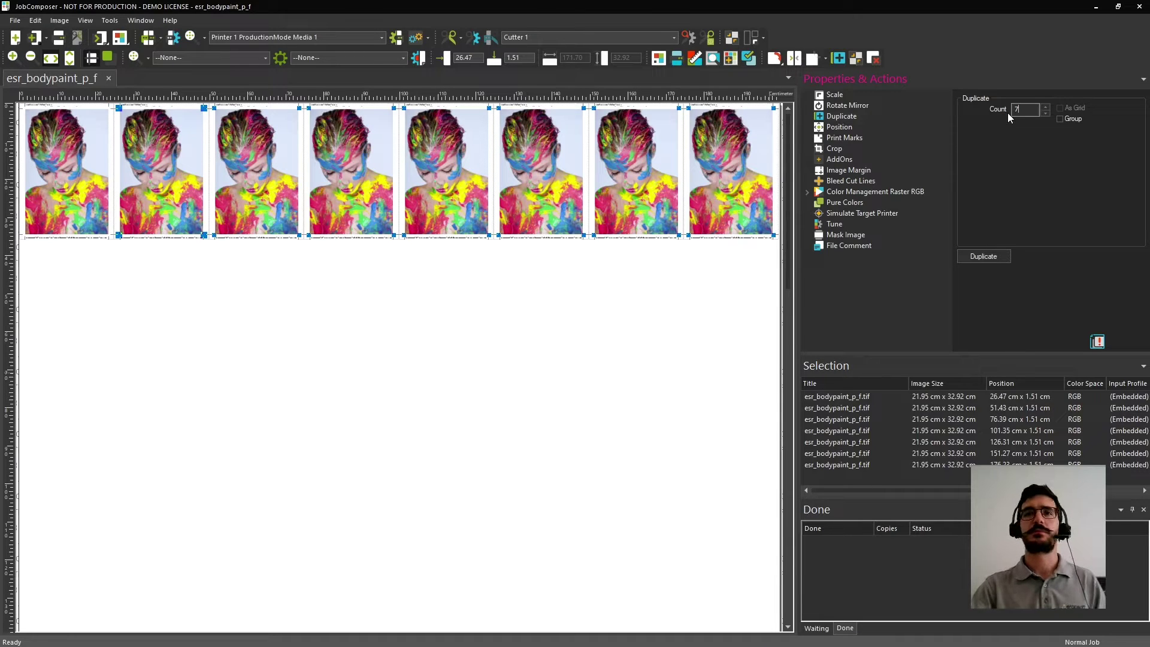
click(650, 286)
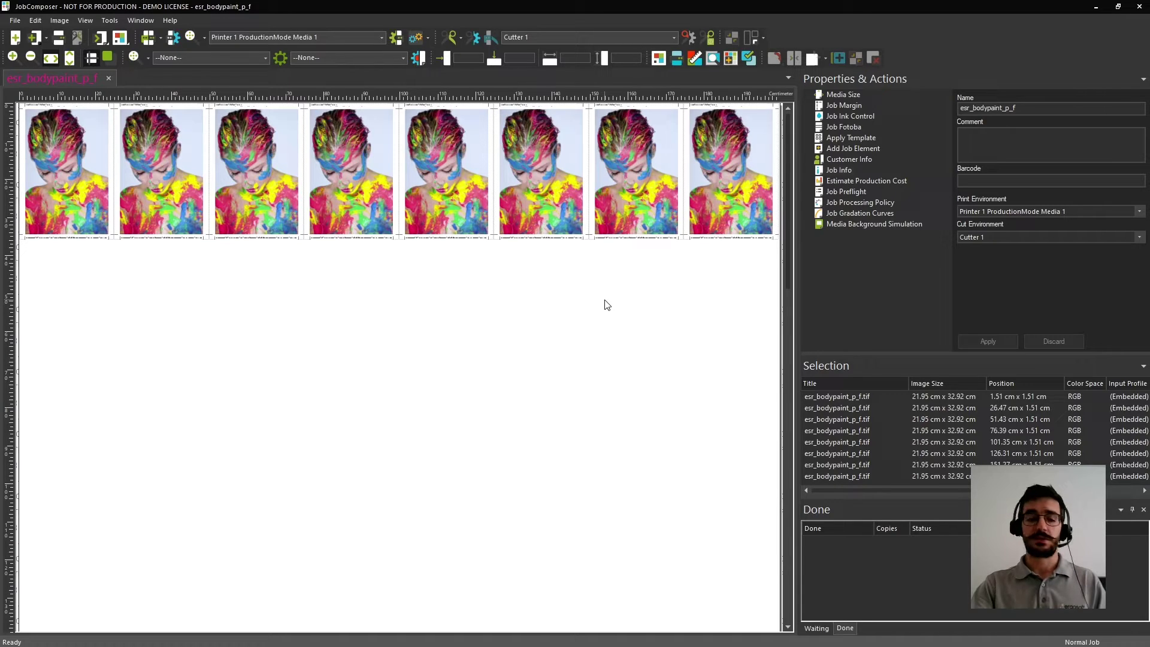
key(ctrl+z)
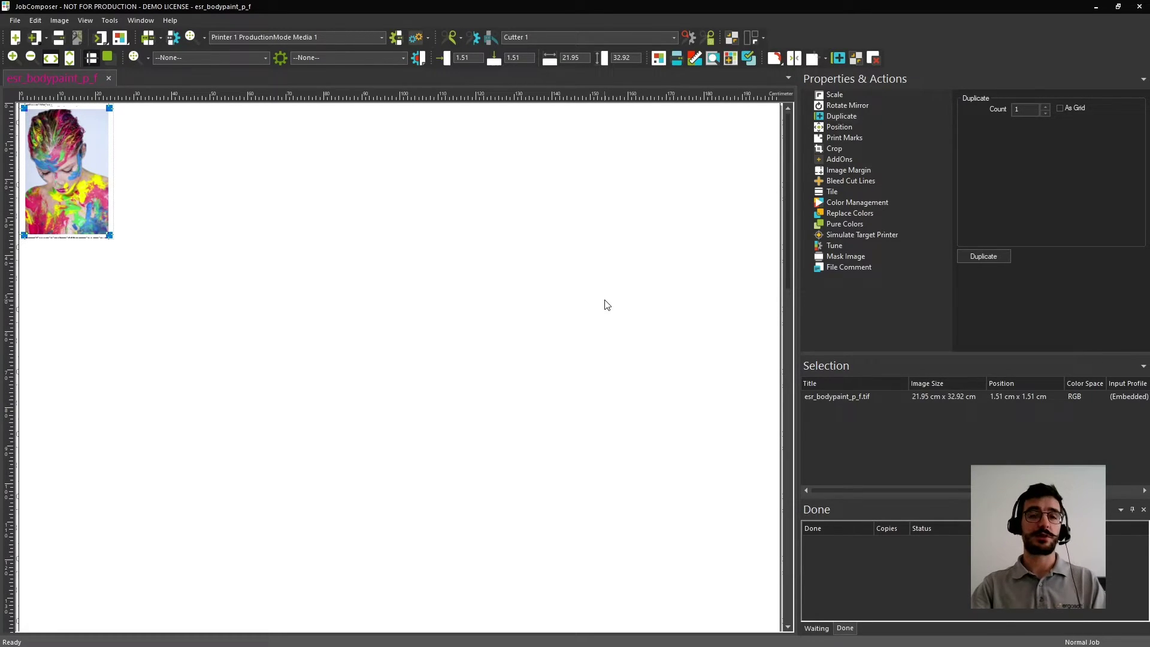
Duplicate the photo with Ctrl+D into a row of eight copies, select them, then deselect.
key(ctrl+d)
key(ctrl+d)
key(ctrl+d)
key(ctrl+d)
key(ctrl+d)
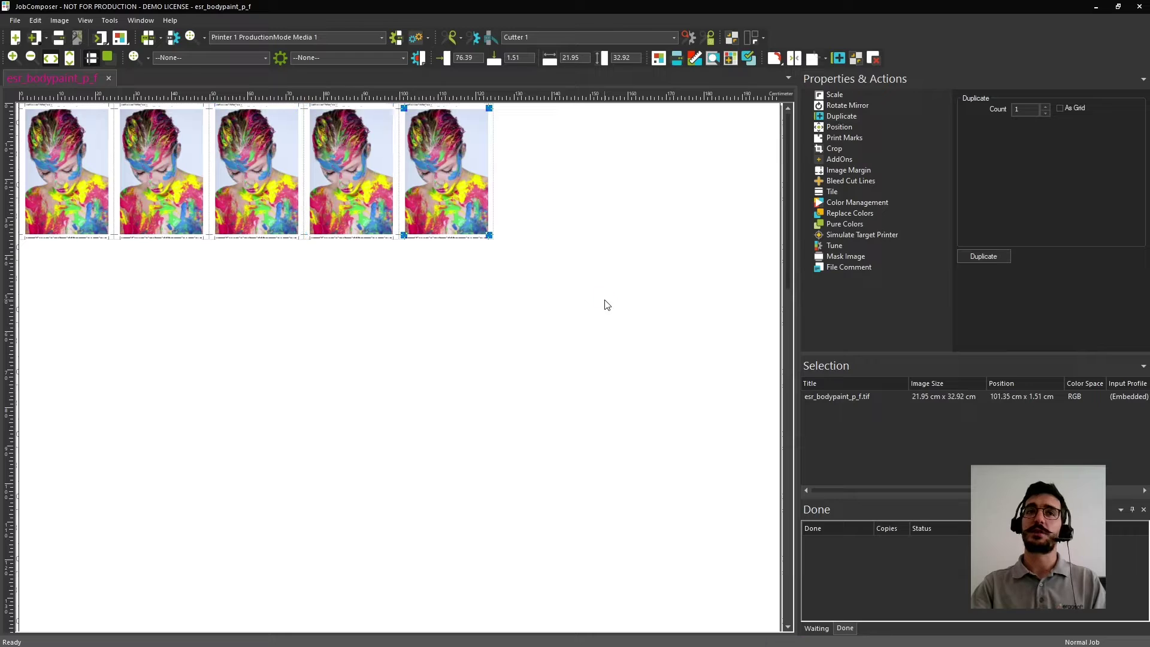
key(ctrl+d)
key(ctrl+d)
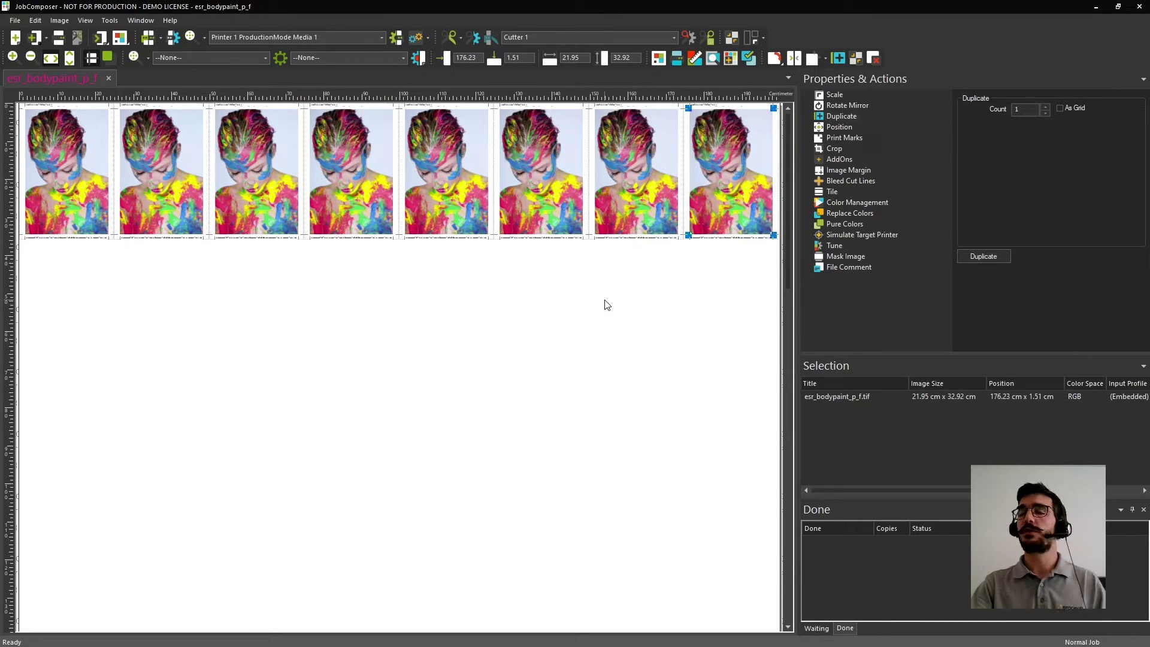
key(ctrl+a)
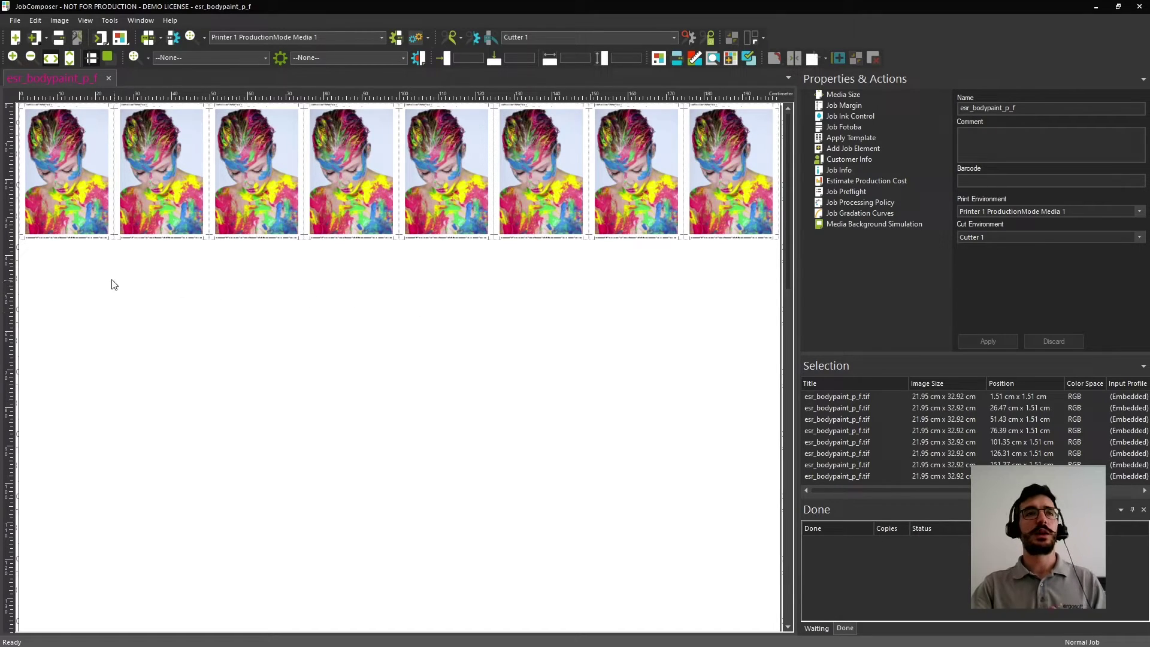
drag(81, 274, 738, 177)
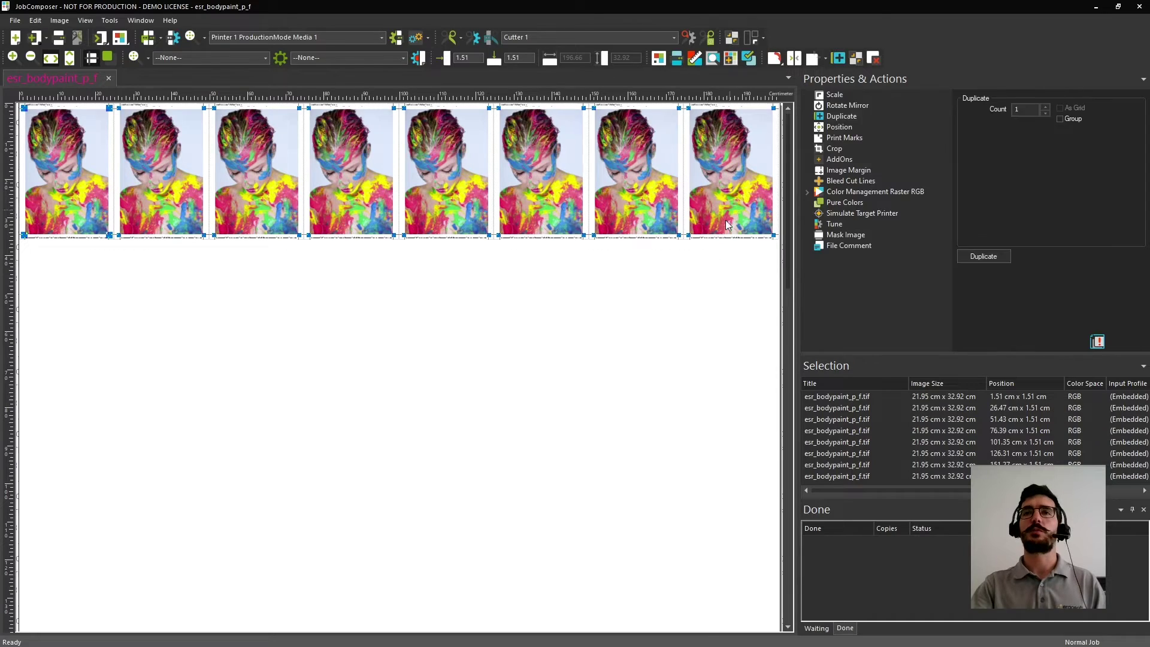
click(678, 285)
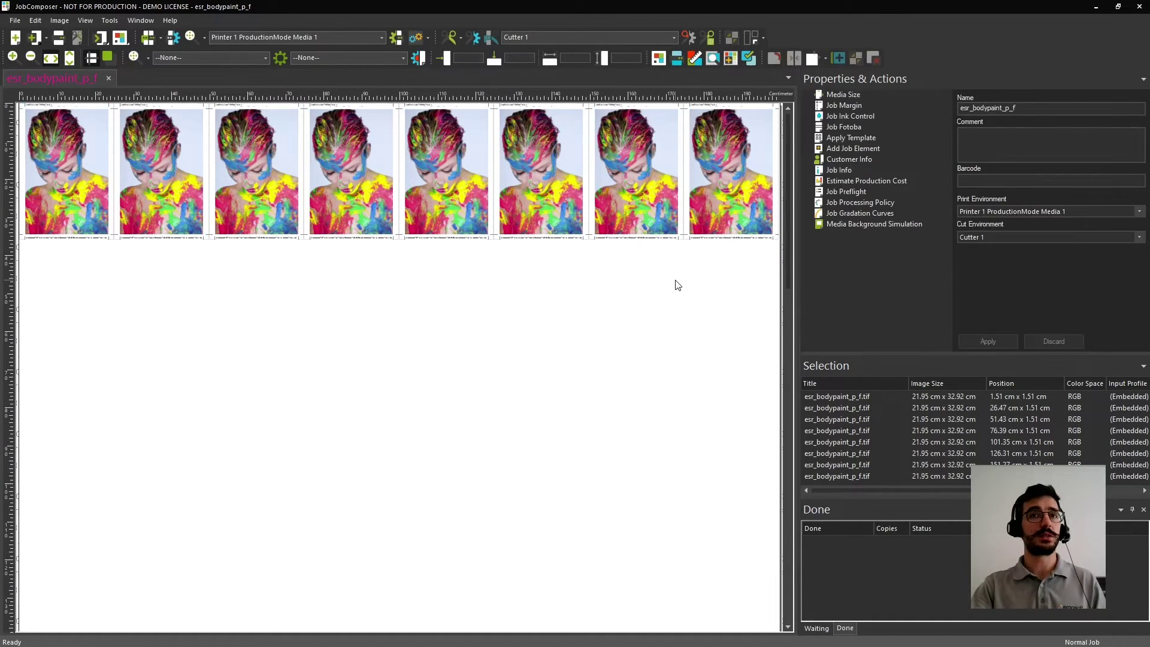
Print the layout as a job named 'Job1' with 1 copy.
click(59, 37)
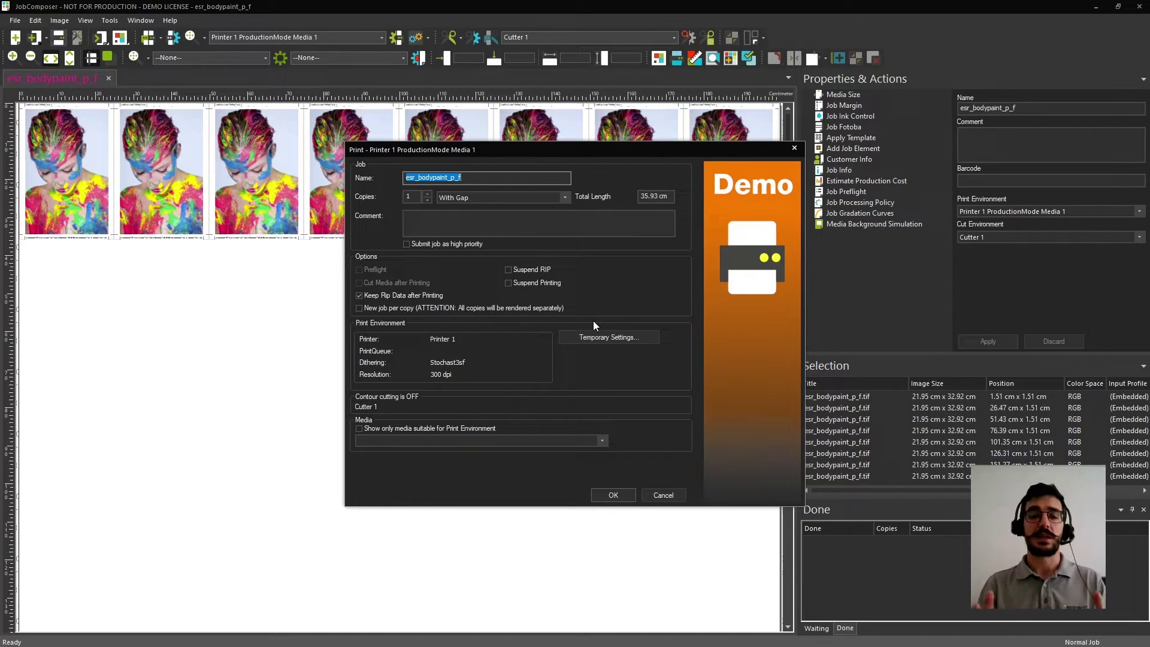
text(Job1)
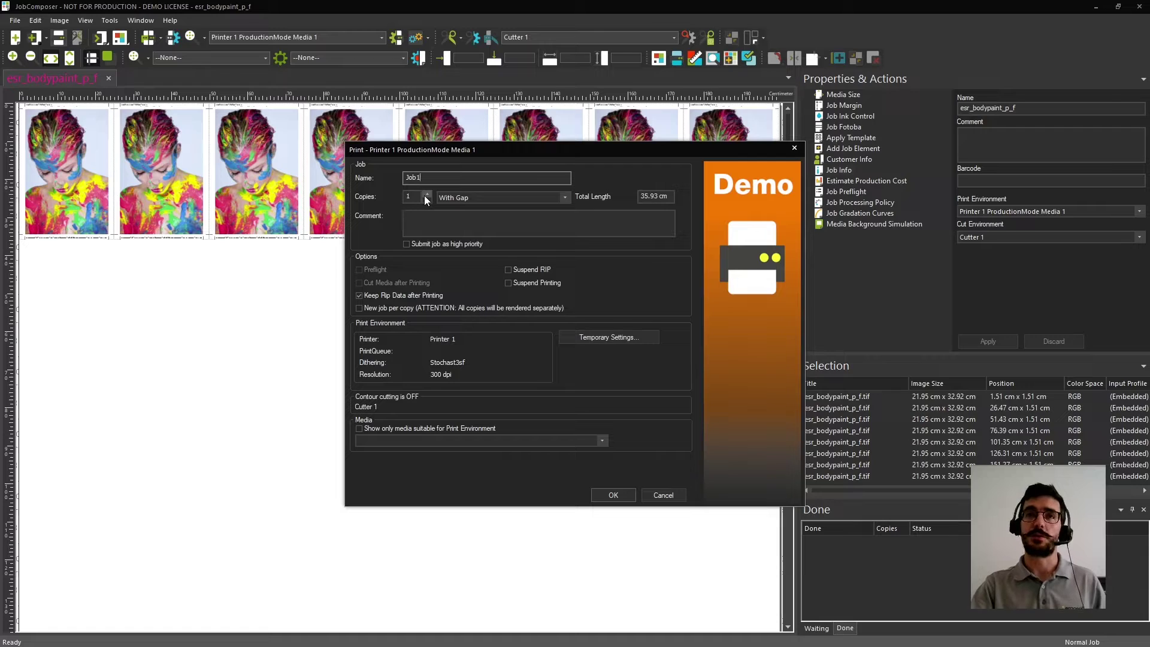
drag(537, 150, 493, 240)
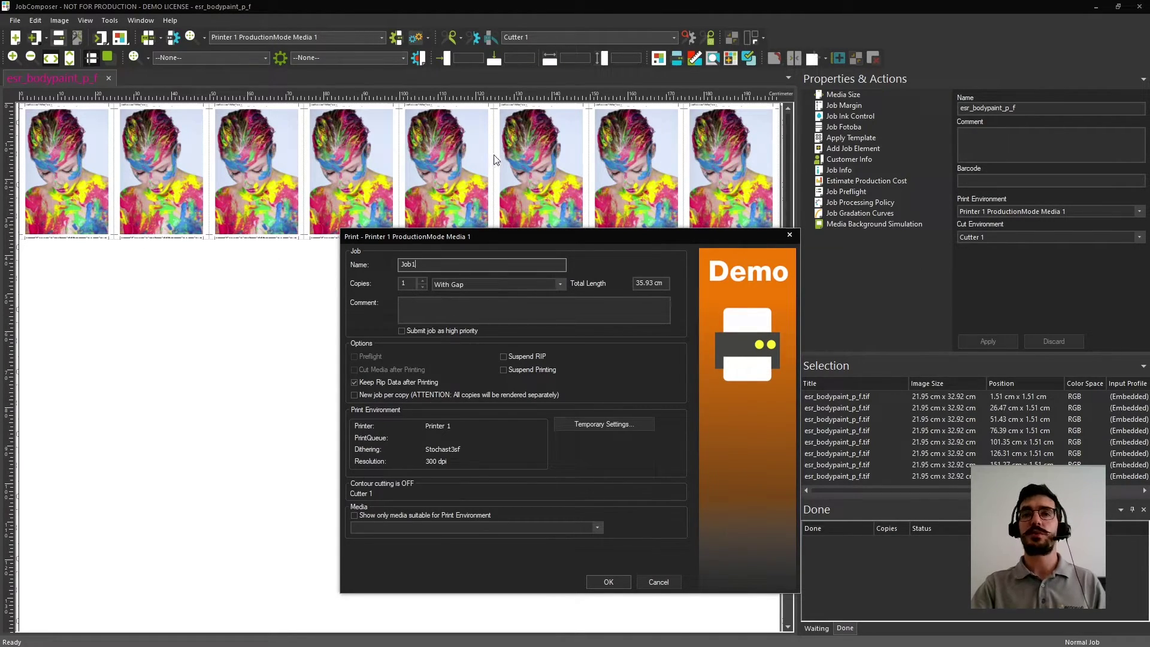
click(423, 279)
click(424, 279)
click(423, 279)
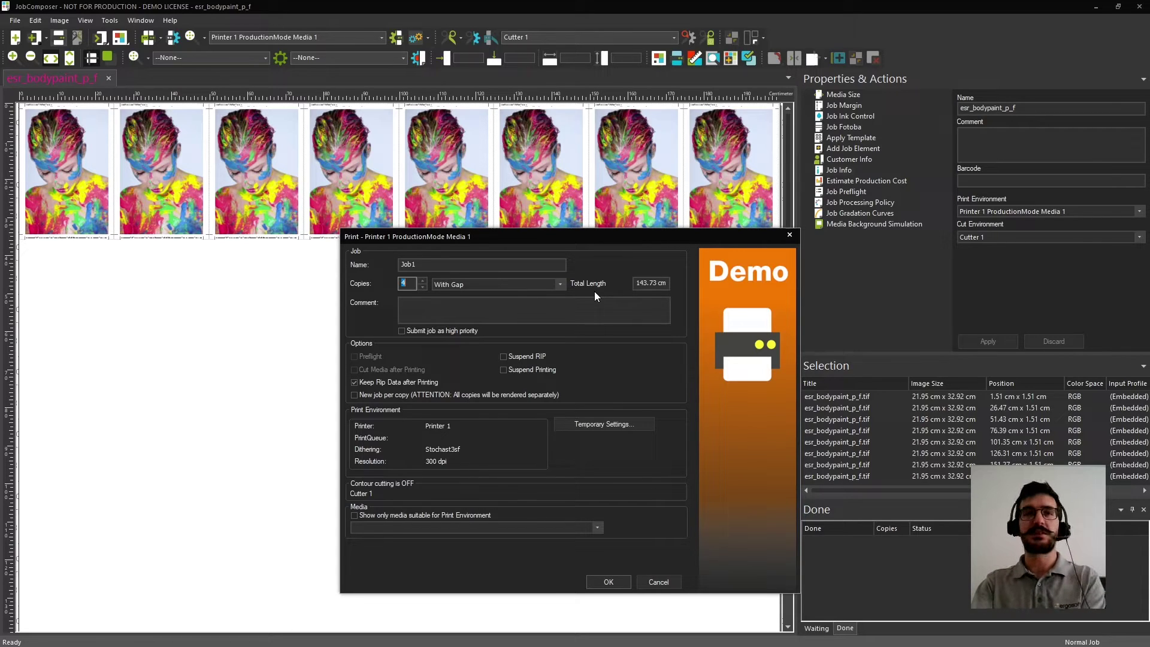
text(1)
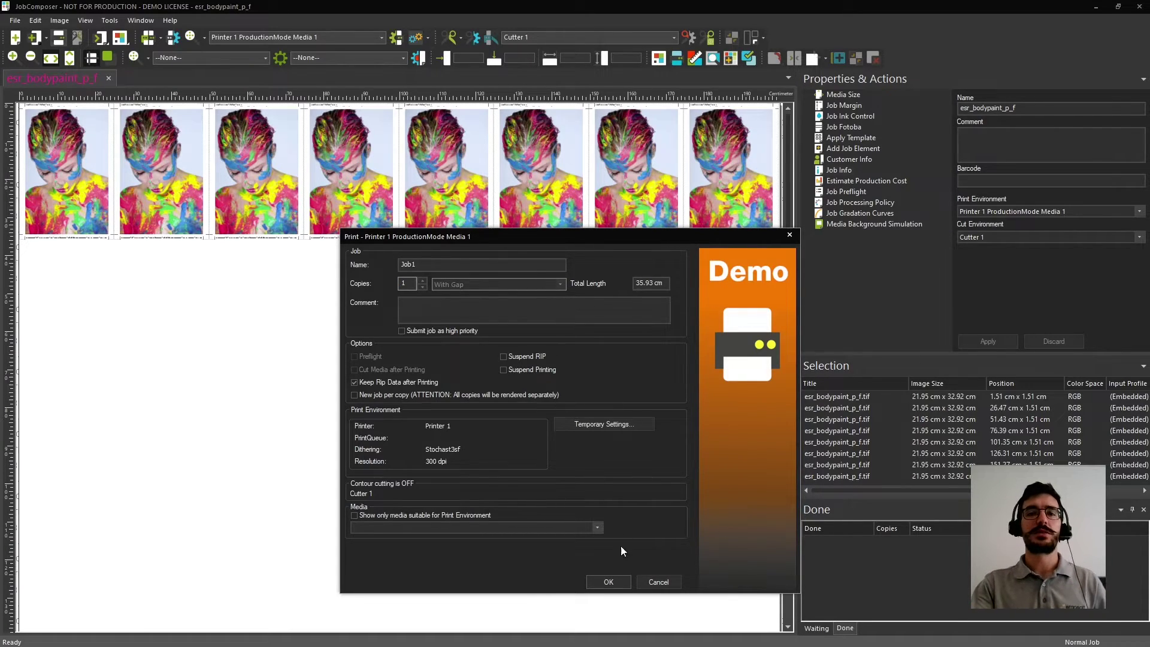
click(620, 583)
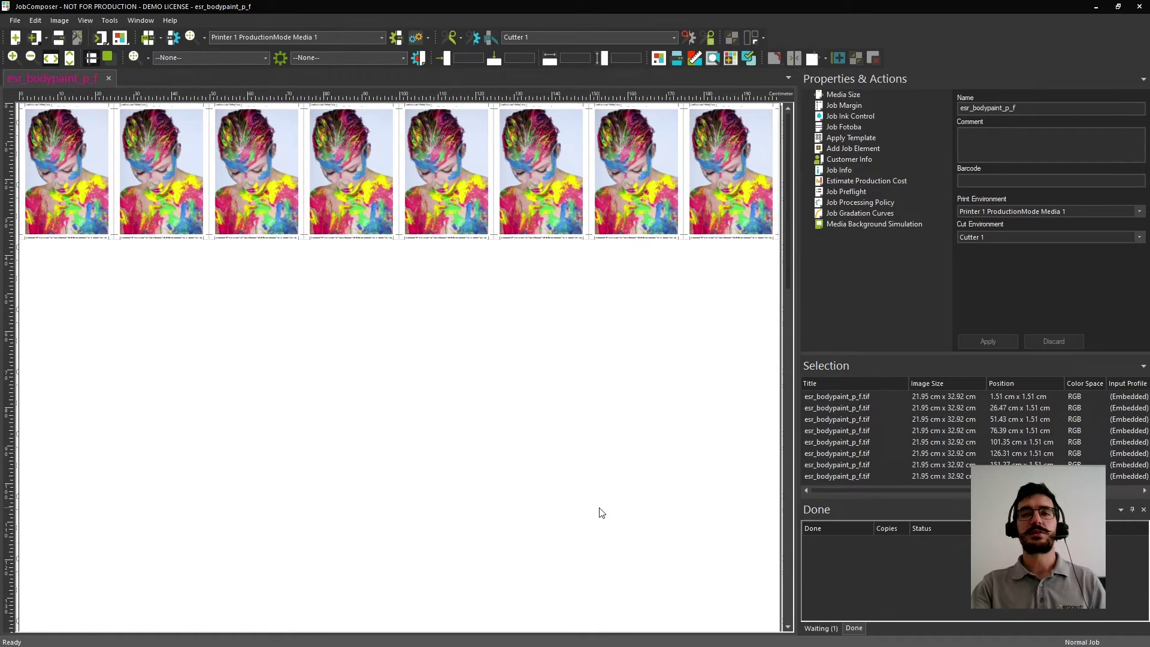
Check Job1's ripping progress on the Waiting tab and start the current Printer 1 PrintQueue.
click(821, 628)
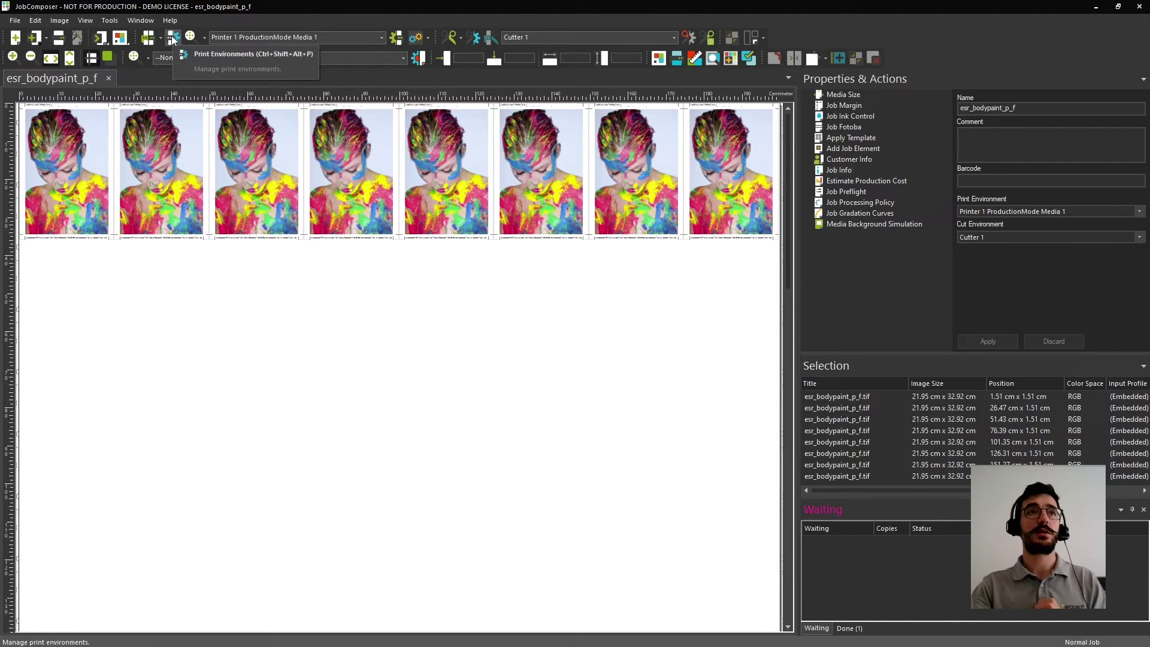
click(147, 38)
click(148, 37)
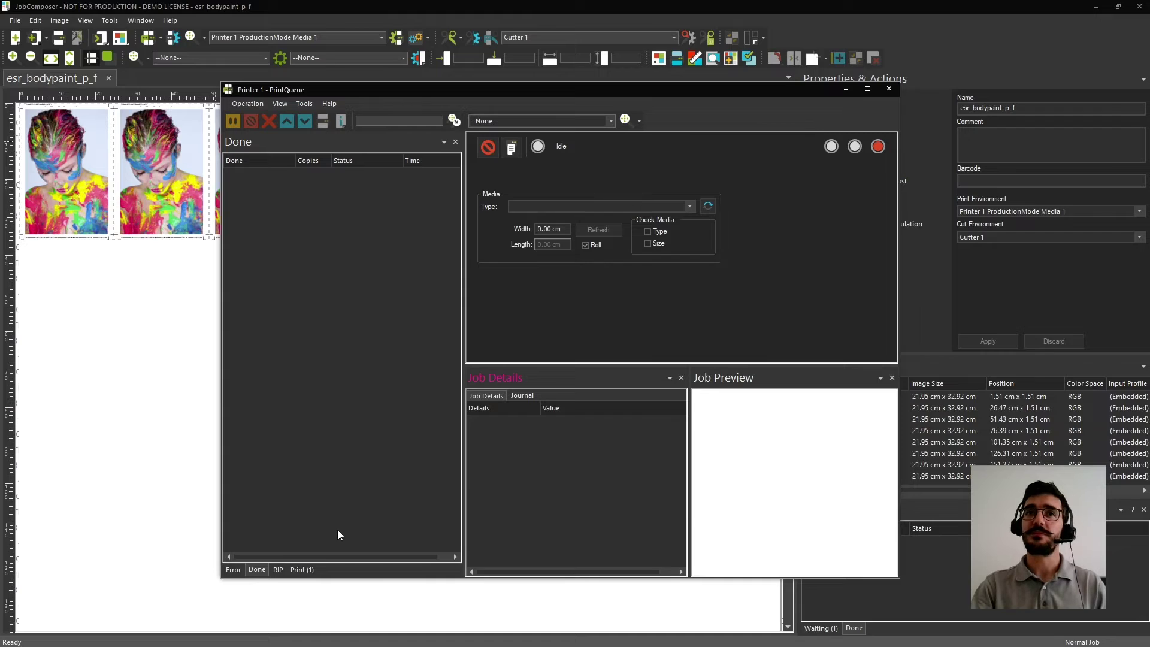
Show the Print list and select Job1 to see its details and preview.
click(302, 570)
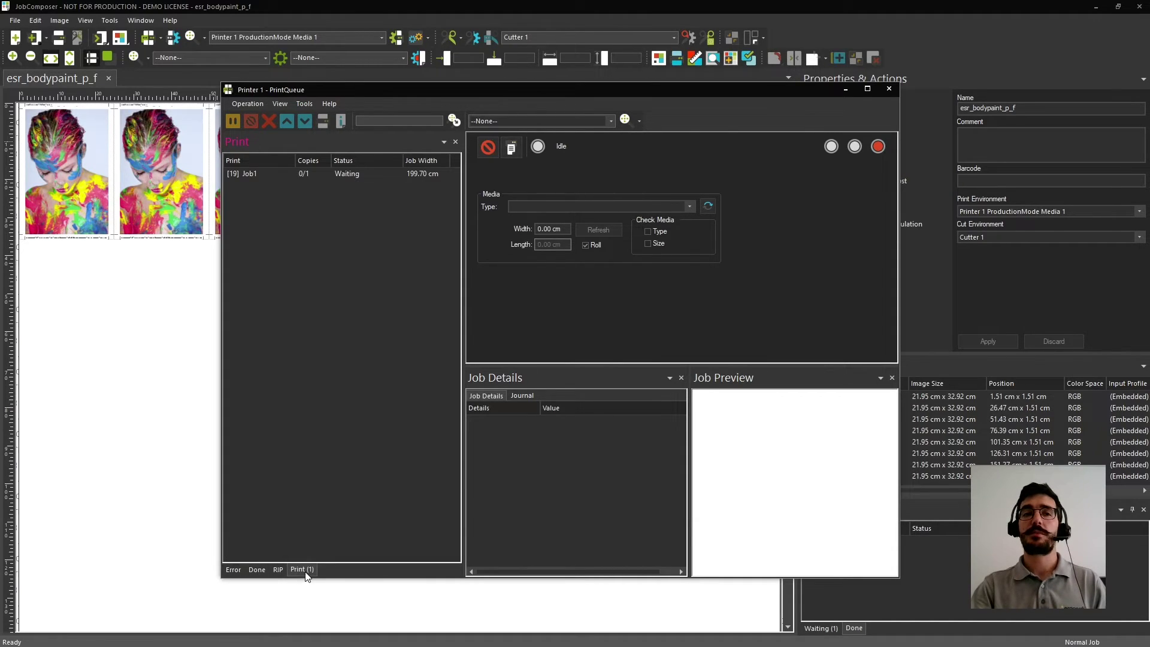
click(344, 173)
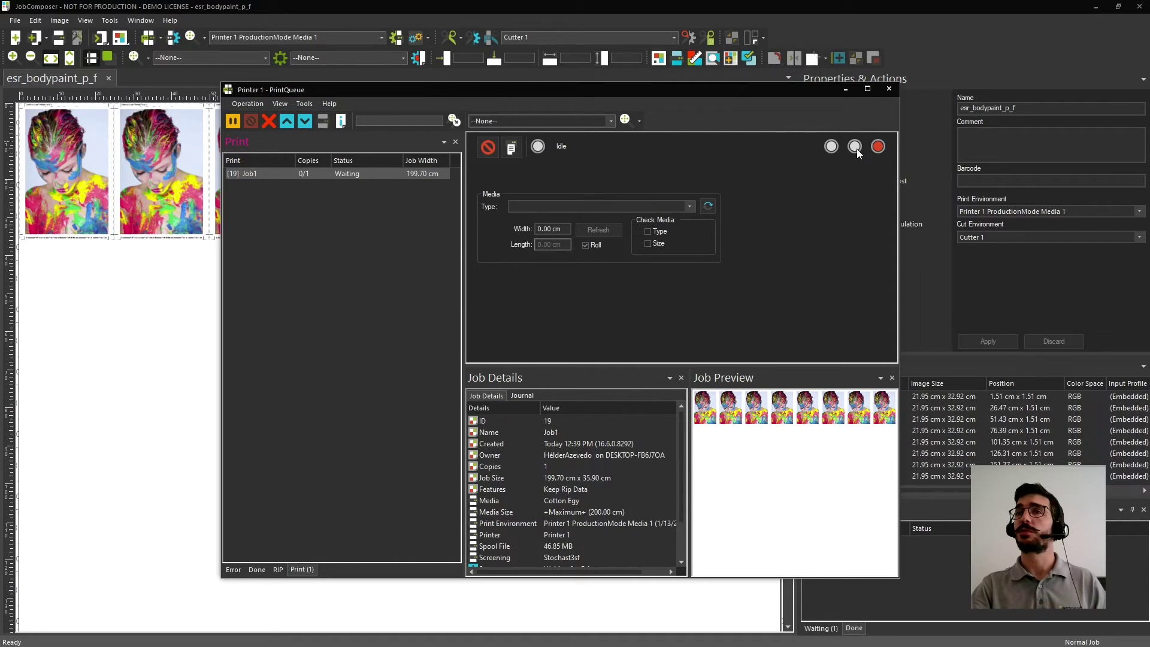
Switch Printer 1 to manual start and start printing Job1.
click(856, 147)
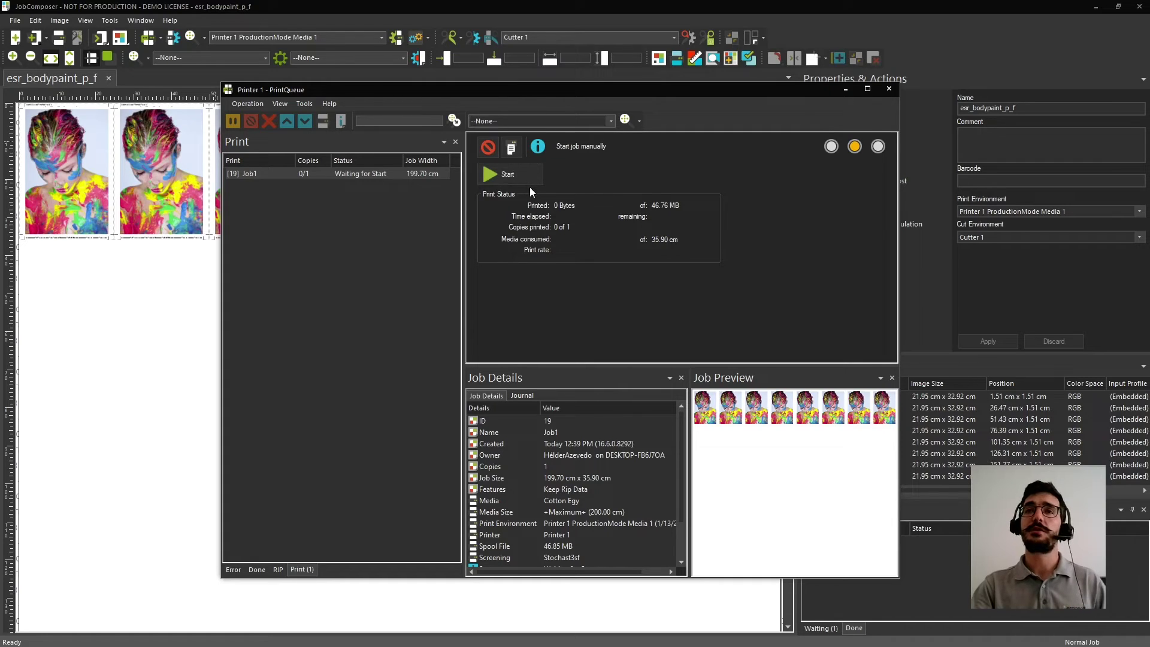
click(853, 147)
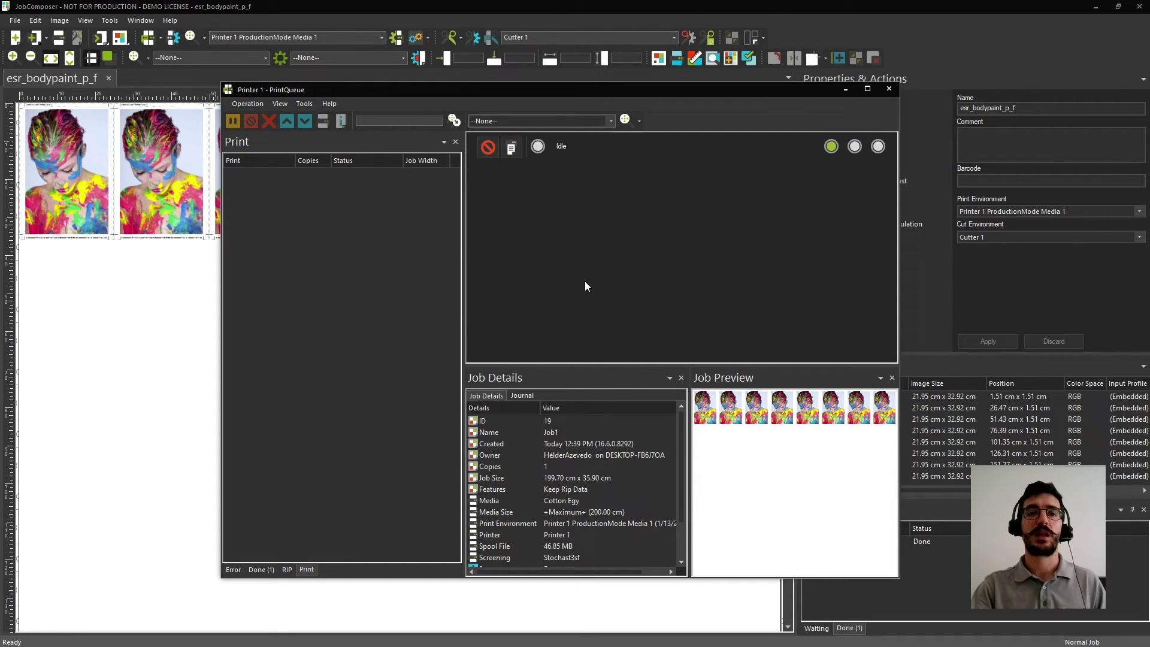
Open the Done (1) list showing Job1 finished with 1/1 copies.
click(259, 570)
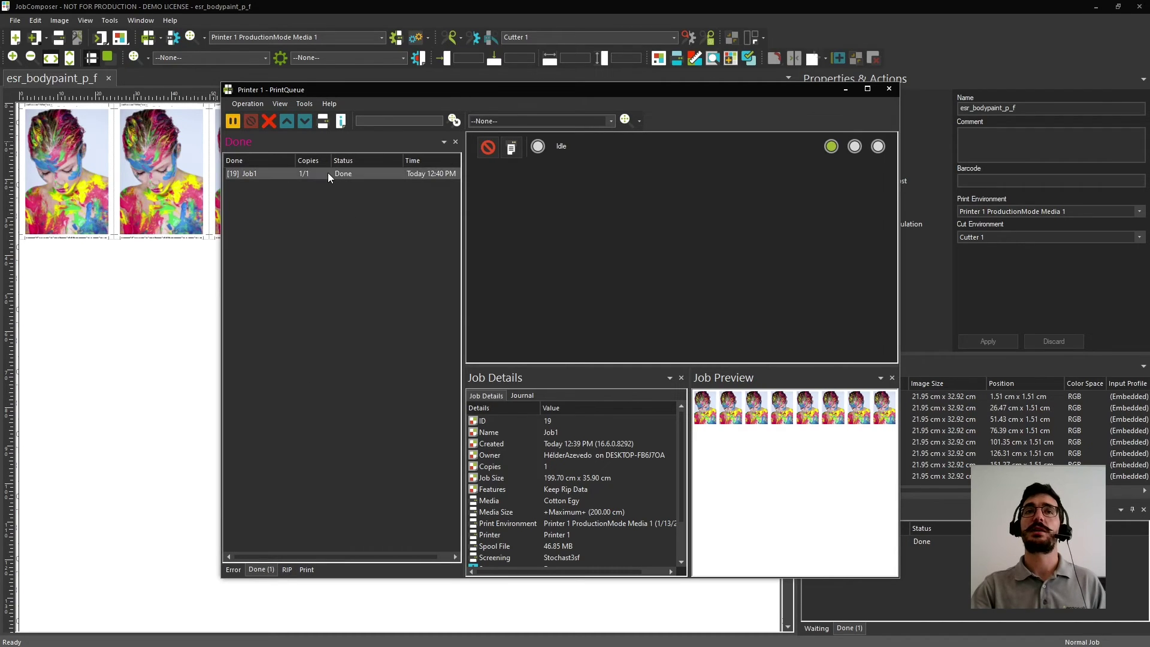